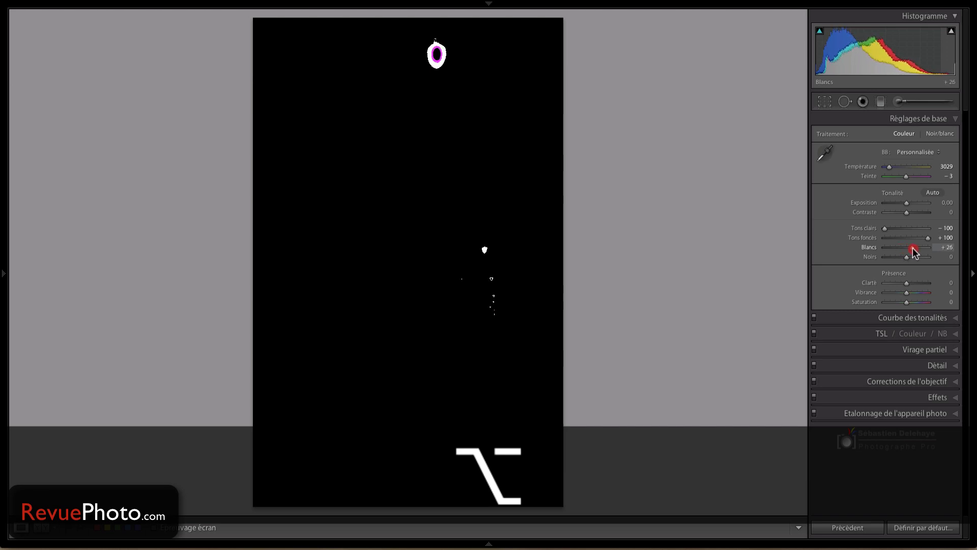
- Set the whites to +26 and the blacks to −58 while previewing the clipped areas
left_click_drag(913, 249, 914, 249)
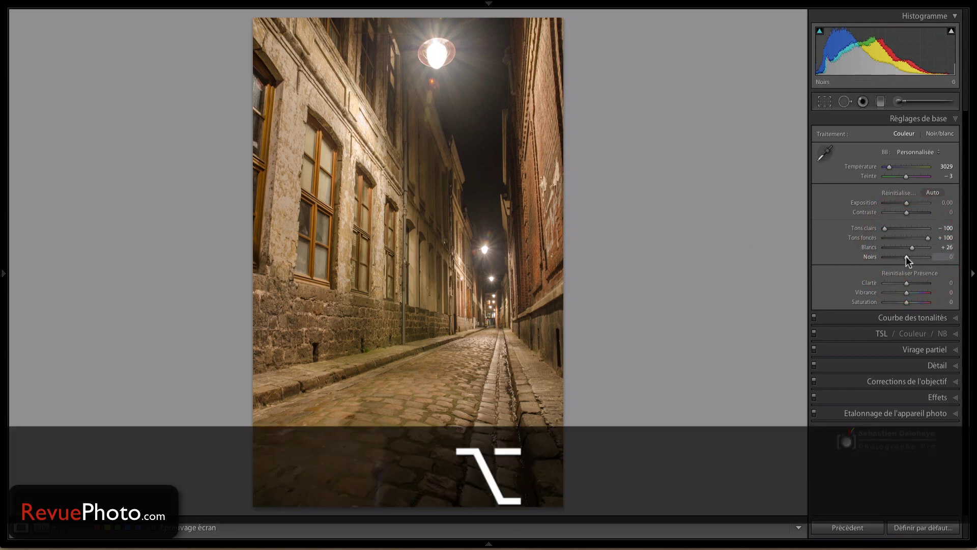
left_click_drag(906, 256, 895, 259)
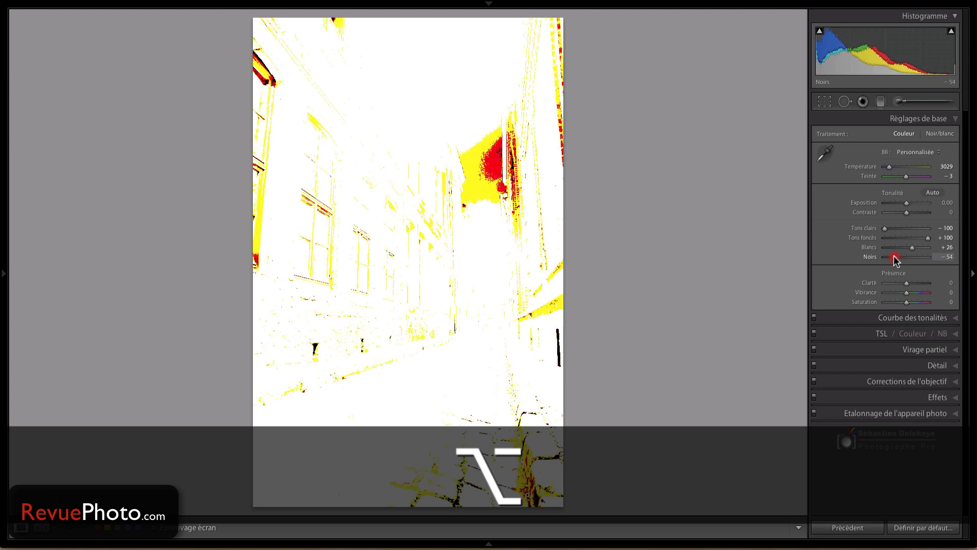
left_click_drag(895, 258, 895, 258)
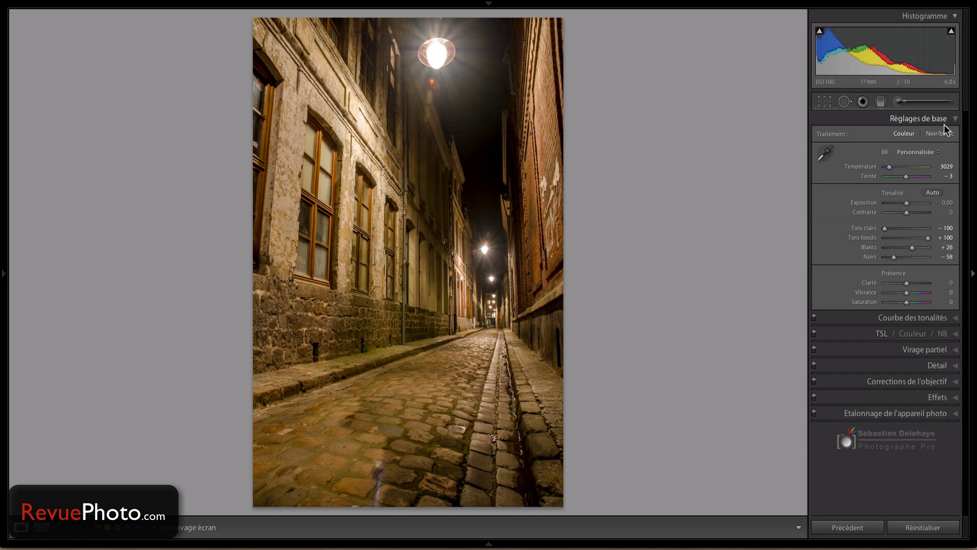
- Convert the street photo to black and white and set its clarity to +76
left_click(941, 134)
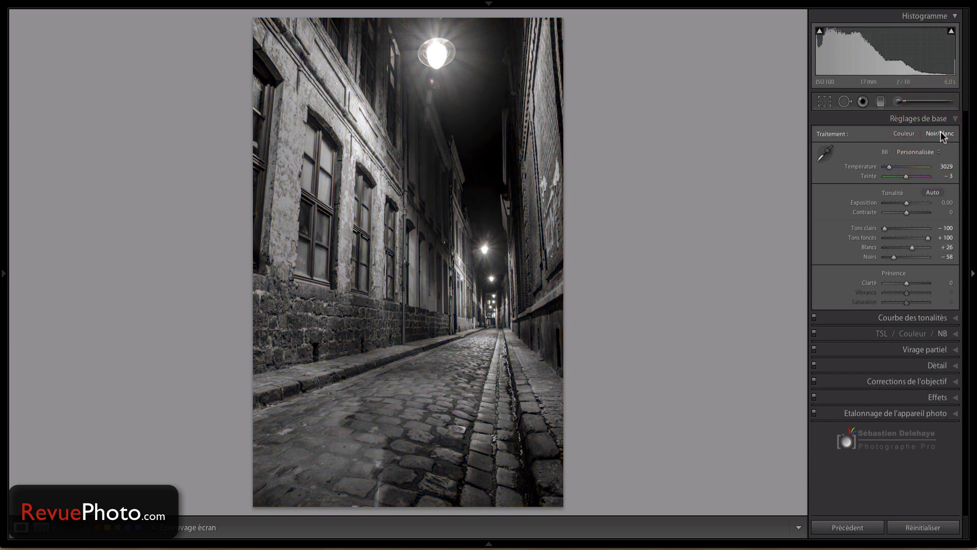
left_click_drag(907, 282, 926, 284)
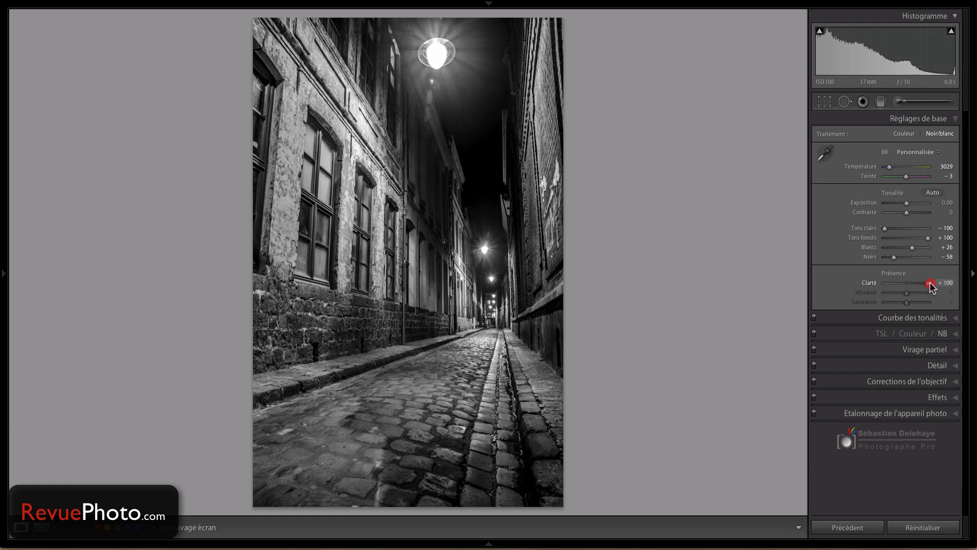
left_click_drag(925, 283, 922, 283)
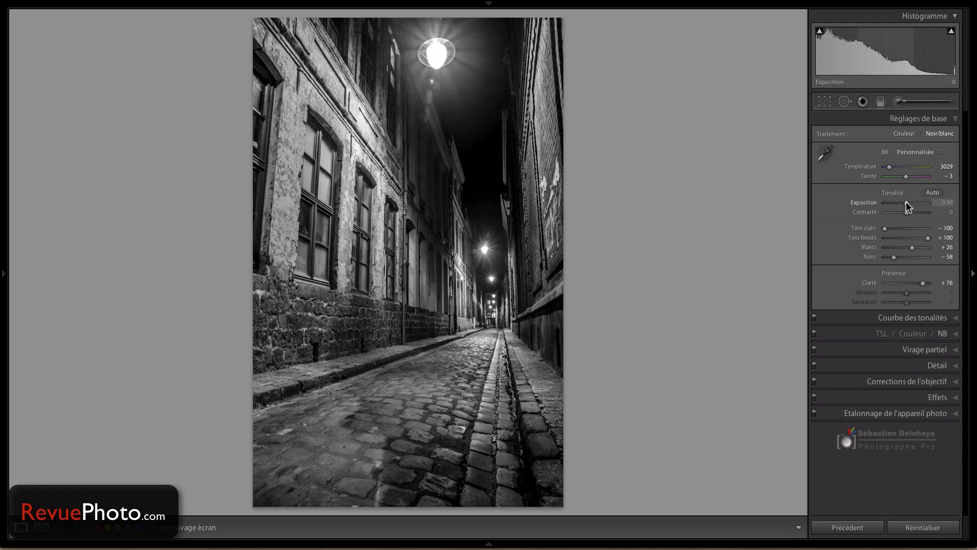
- Set exposure to +0.10 and contrast to +21, and add a post-crop vignette with a gain of −10
left_click_drag(908, 206, 912, 216)
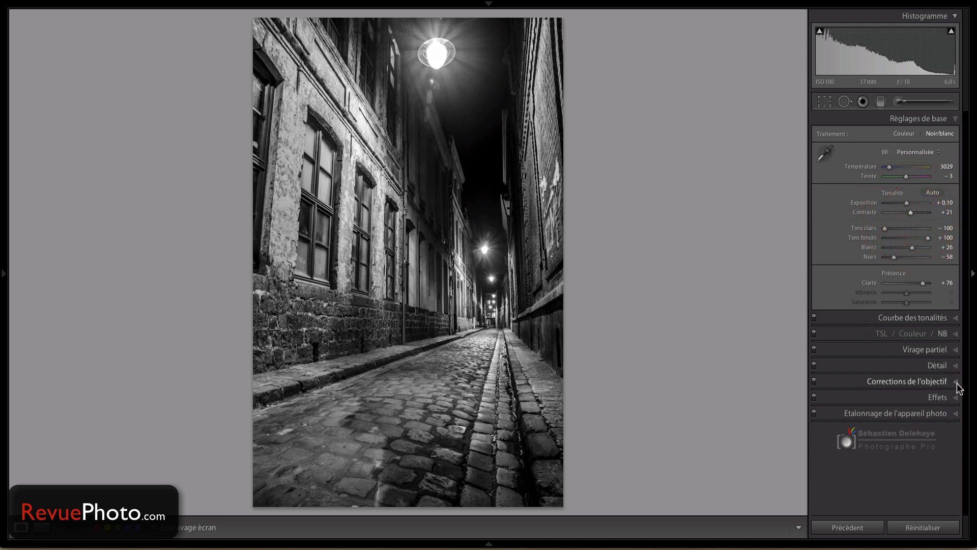
left_click(955, 400)
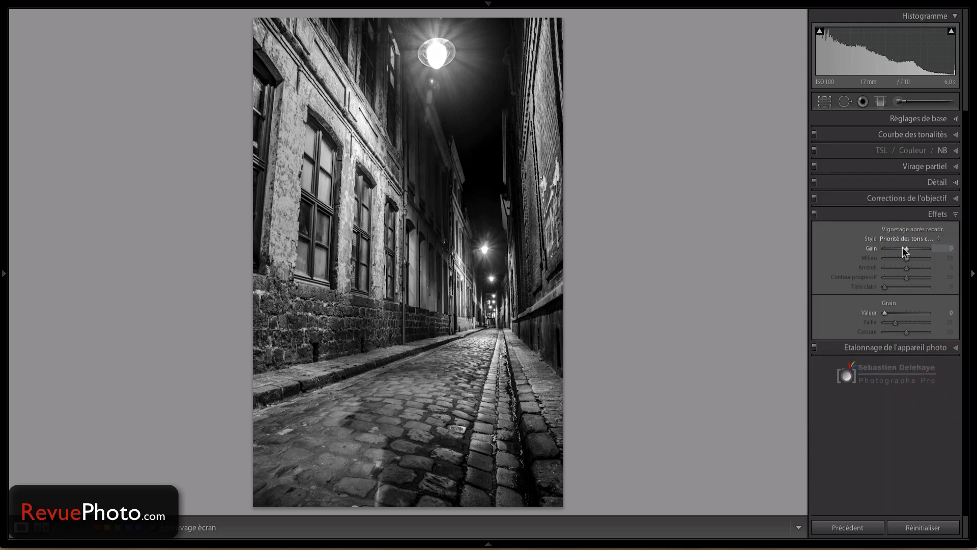
left_click_drag(908, 248, 906, 251)
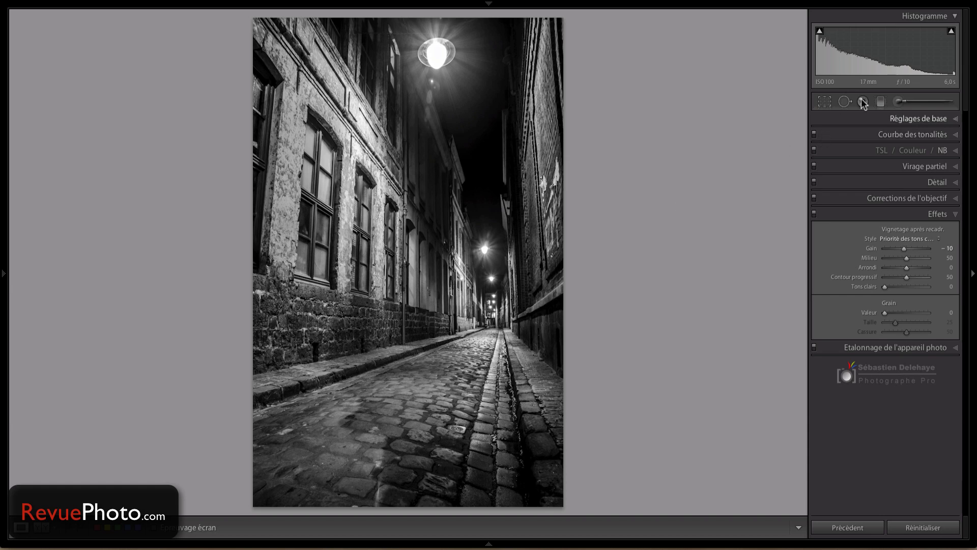
- Darken the area around the street lamp and along the right-hand wall using a size 18 adjustment brush with exposure −0.96
left_click(898, 101)
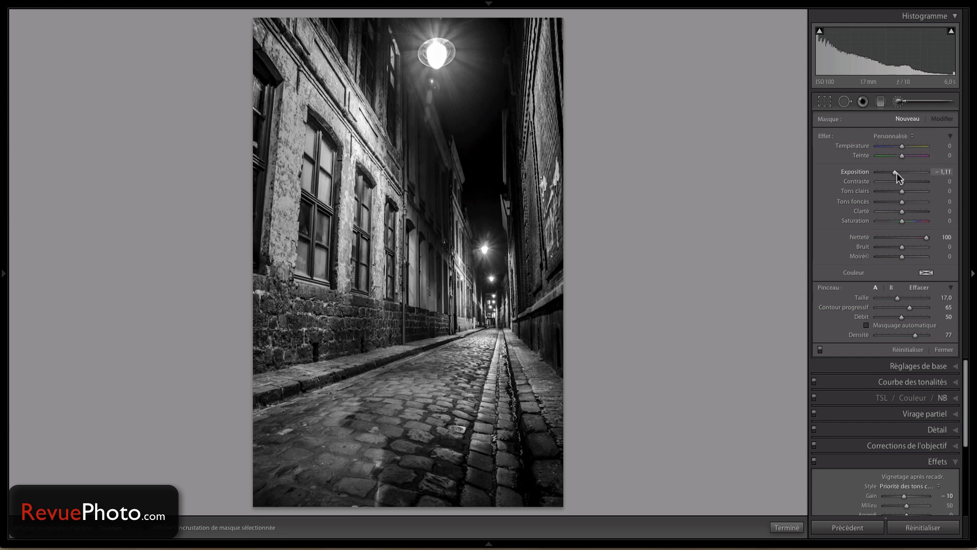
left_click_drag(896, 172, 899, 174)
scroll(429, 74, "up", 1)
key("h")
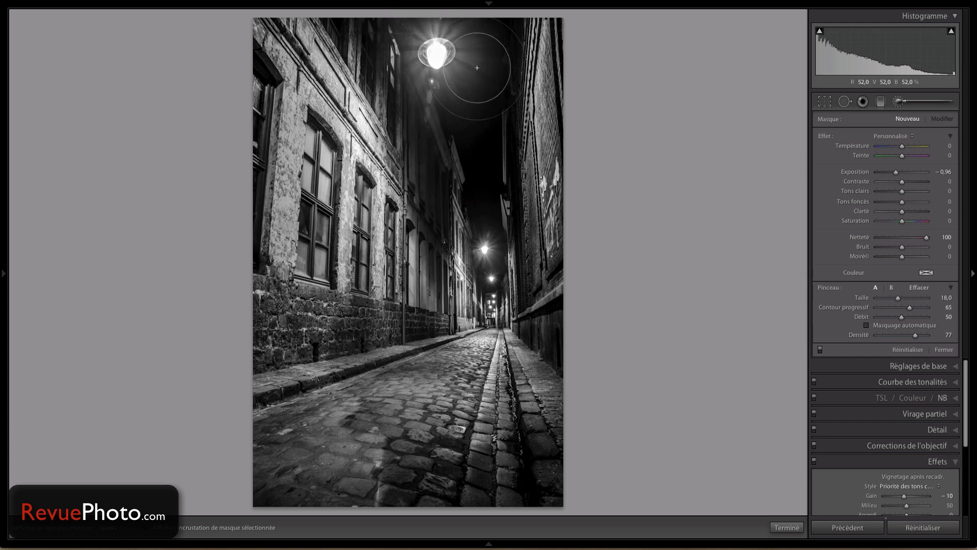
mouse_move(417, 40)
left_mouse_down()
mouse_move(411, 68)
mouse_move(460, 48)
mouse_move(396, 58)
mouse_move(426, 67)
mouse_move(428, 46)
mouse_move(414, 31)
mouse_move(413, 60)
mouse_move(449, 33)
mouse_move(418, 81)
mouse_move(431, 27)
mouse_move(424, 114)
mouse_move(438, 63)
mouse_move(424, 127)
mouse_move(433, 51)
left_mouse_up()
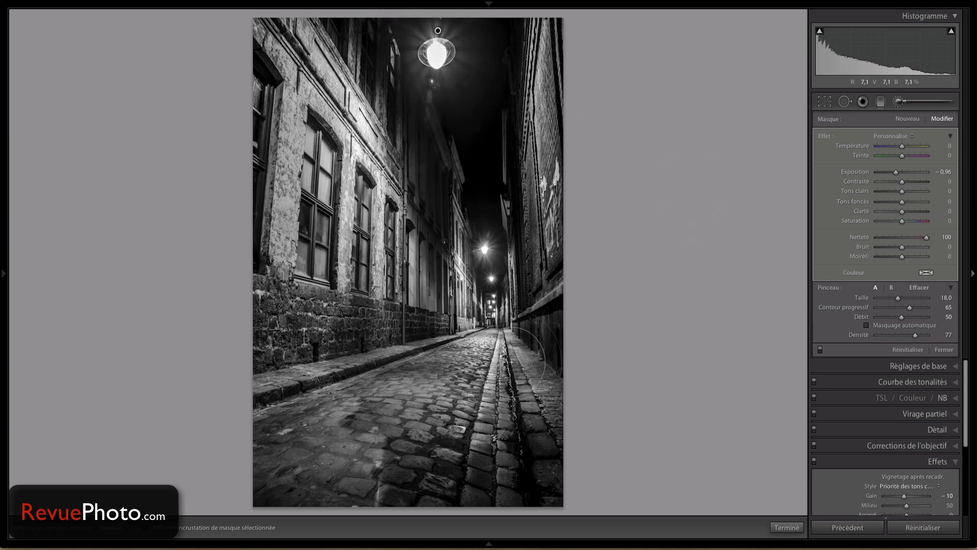
mouse_move(498, 239)
left_mouse_down()
mouse_move(477, 255)
mouse_move(485, 249)
mouse_move(480, 260)
mouse_move(478, 251)
mouse_move(491, 279)
left_mouse_up()
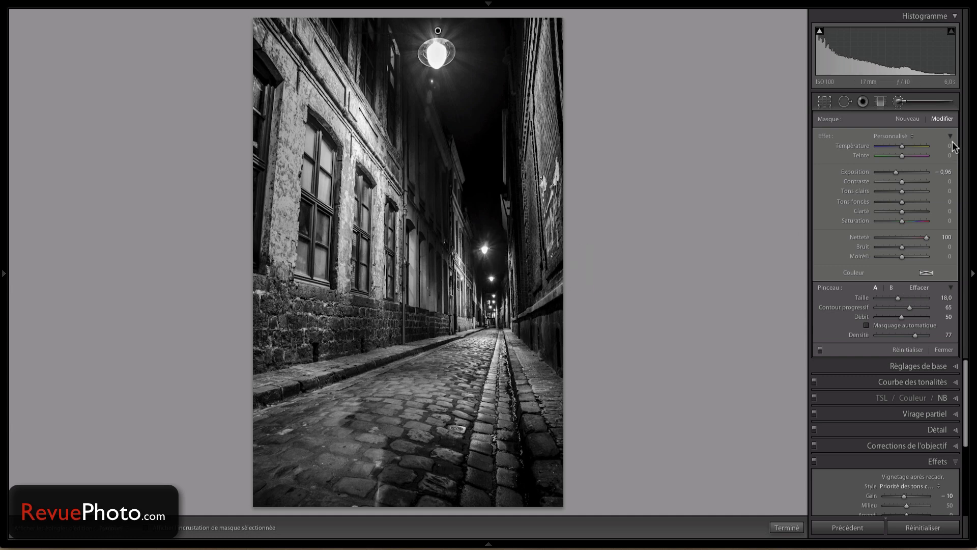
- Brighten the dark facades below the street lamp with a new size 15 brush adjustment at exposure 0.58
left_click(908, 120)
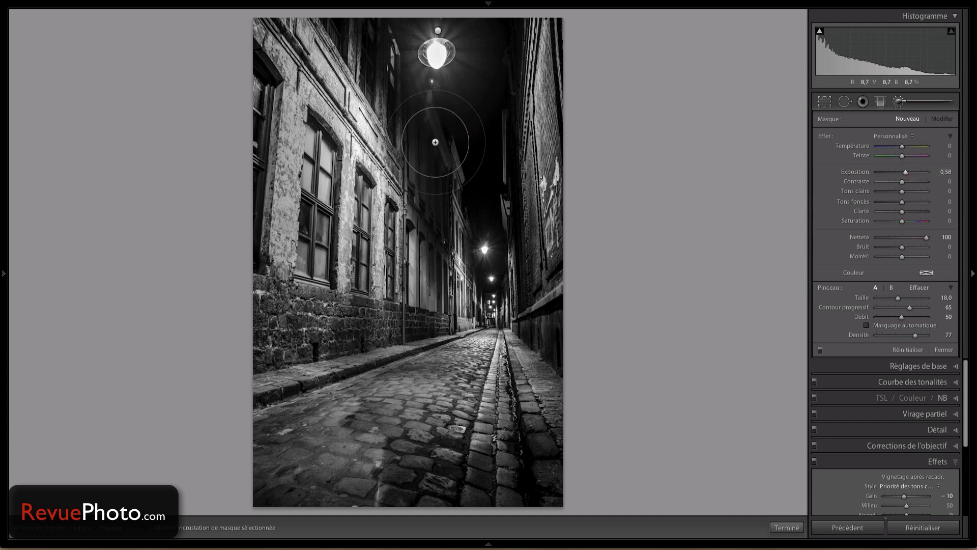
scroll(429, 153, "down", 3)
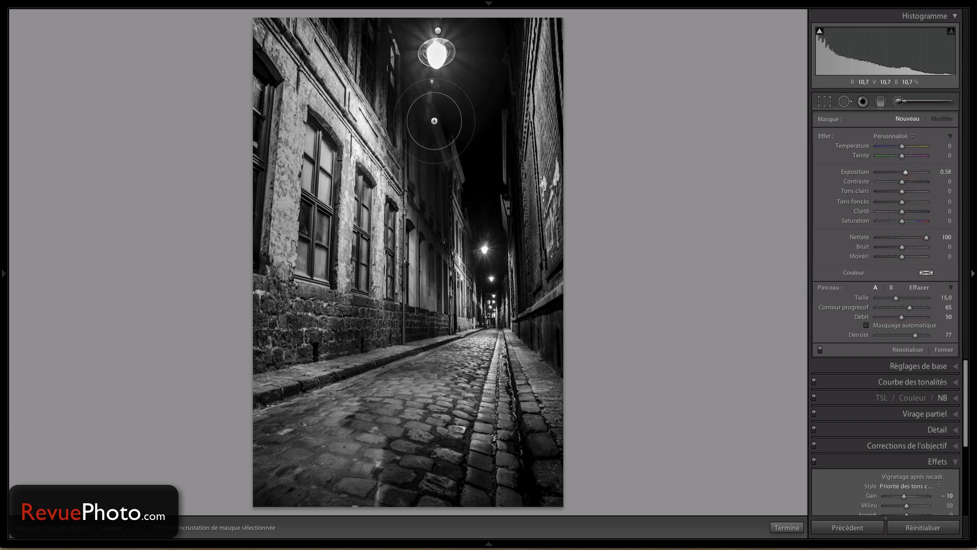
left_click(415, 100)
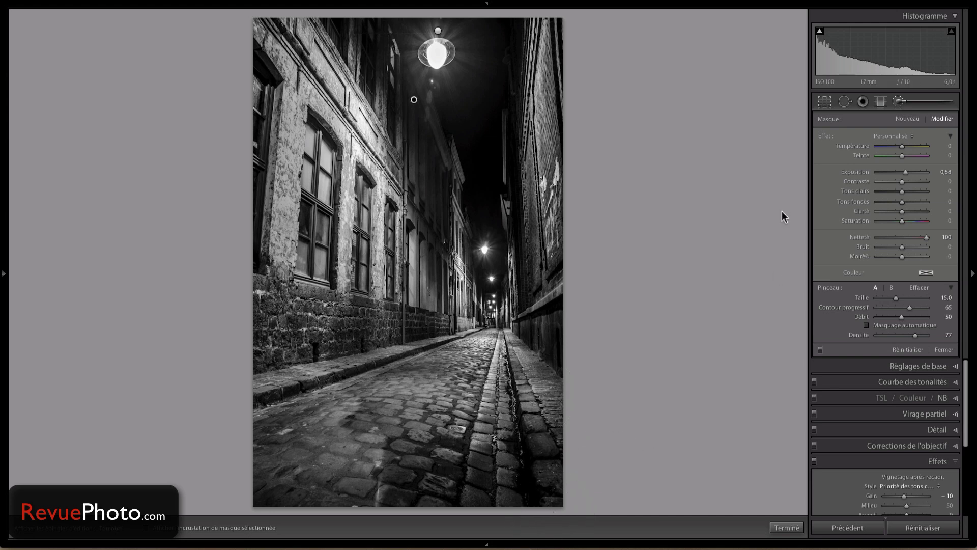
left_click(908, 173)
left_click_drag(901, 173, 907, 173)
- Darken the foreground cobblestones at the lower left with a new size 26 brush adjustment at exposure −0.65
left_click(908, 119)
left_click_drag(906, 173, 897, 173)
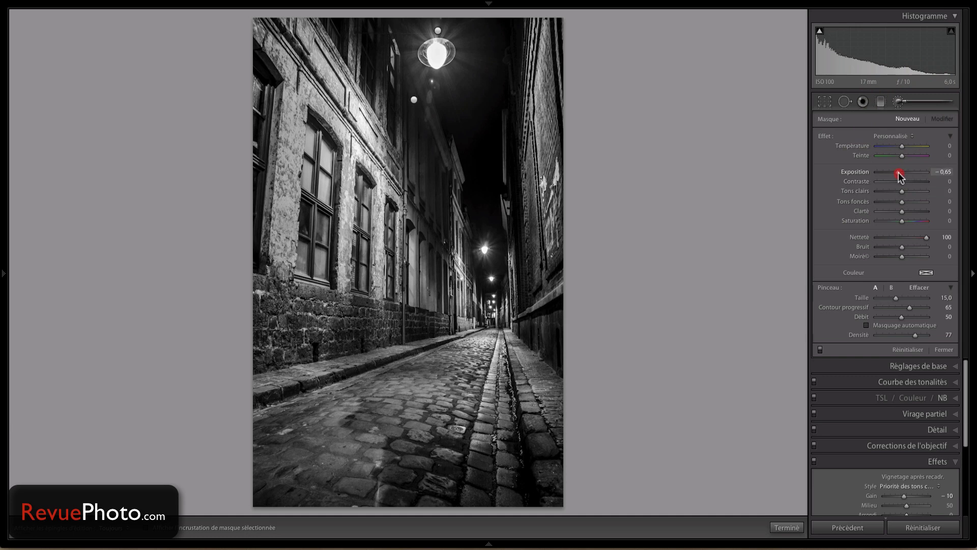
scroll(361, 441, "up", 5)
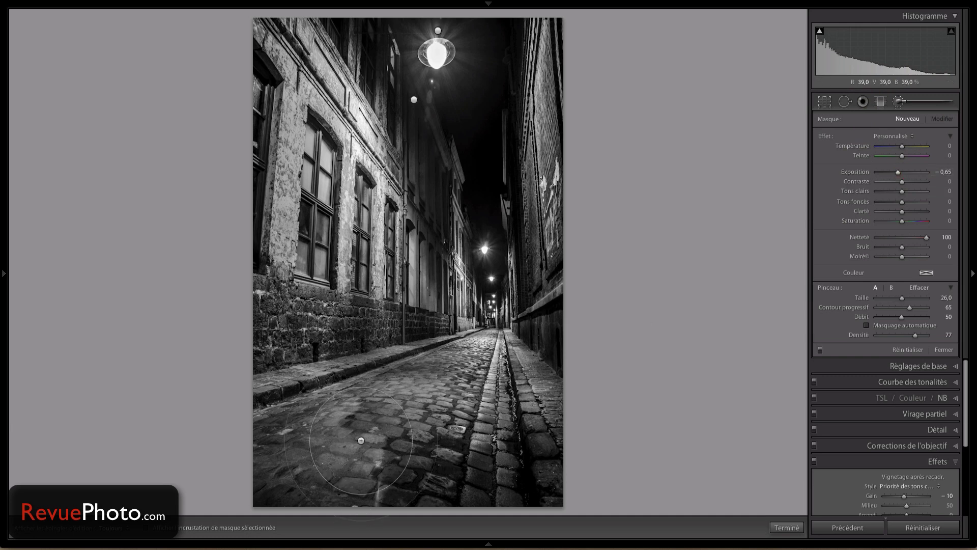
mouse_move(368, 424)
left_mouse_down()
mouse_move(357, 448)
mouse_move(402, 443)
mouse_move(372, 418)
mouse_move(315, 474)
left_mouse_up()
mouse_move(268, 503)
left_mouse_down()
mouse_move(387, 454)
mouse_move(306, 418)
mouse_move(347, 386)
mouse_move(346, 467)
mouse_move(358, 478)
mouse_move(355, 456)
left_mouse_up()
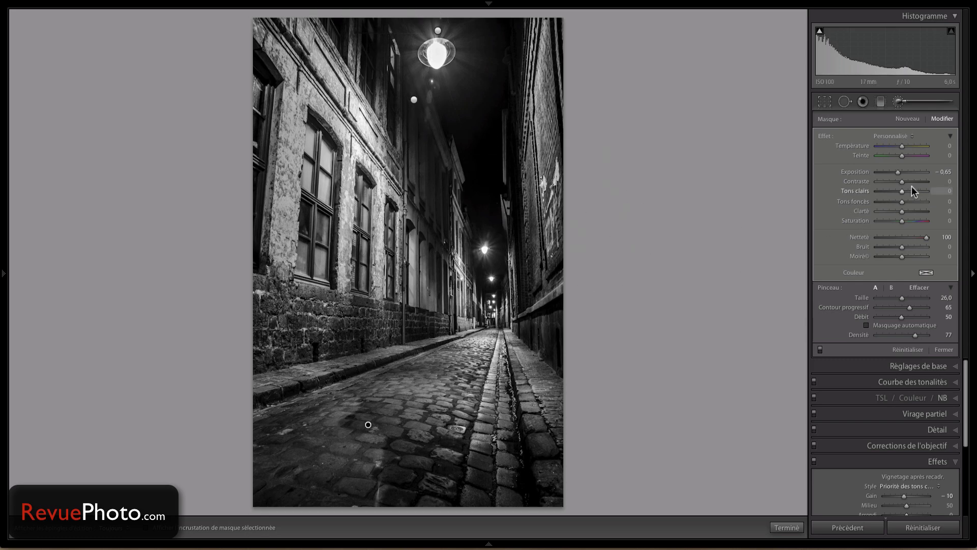
- Finish the brush adjustments and set the overall exposure to +0.15 and the contrast to +20
left_click(898, 102)
left_click(953, 118)
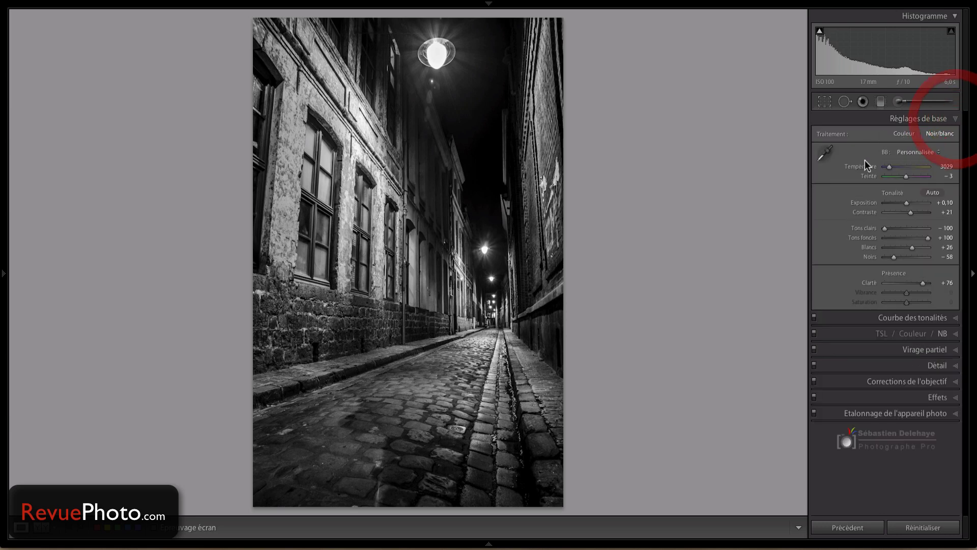
left_click(909, 204)
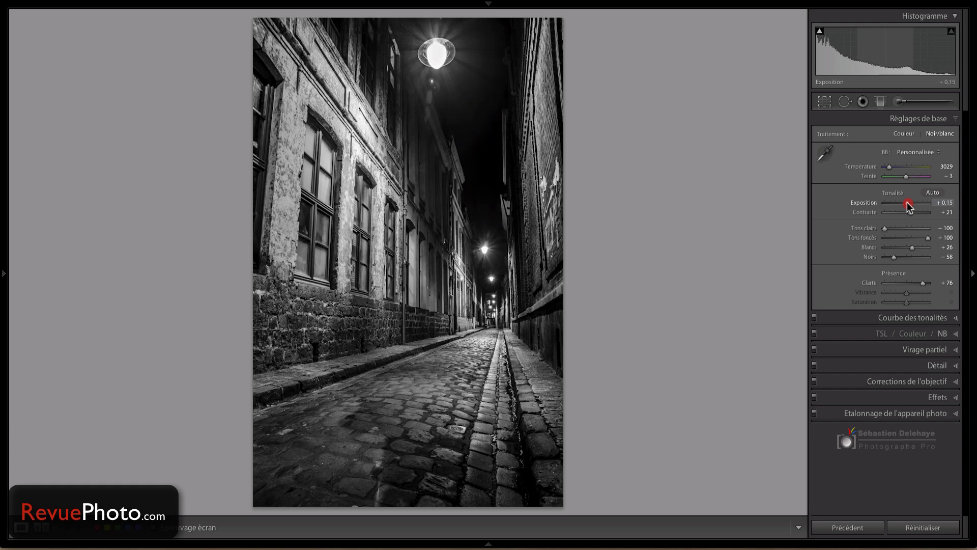
left_click(909, 205)
mouse_move(912, 213)
left_mouse_down()
mouse_move(902, 214)
mouse_move(912, 213)
left_mouse_up()
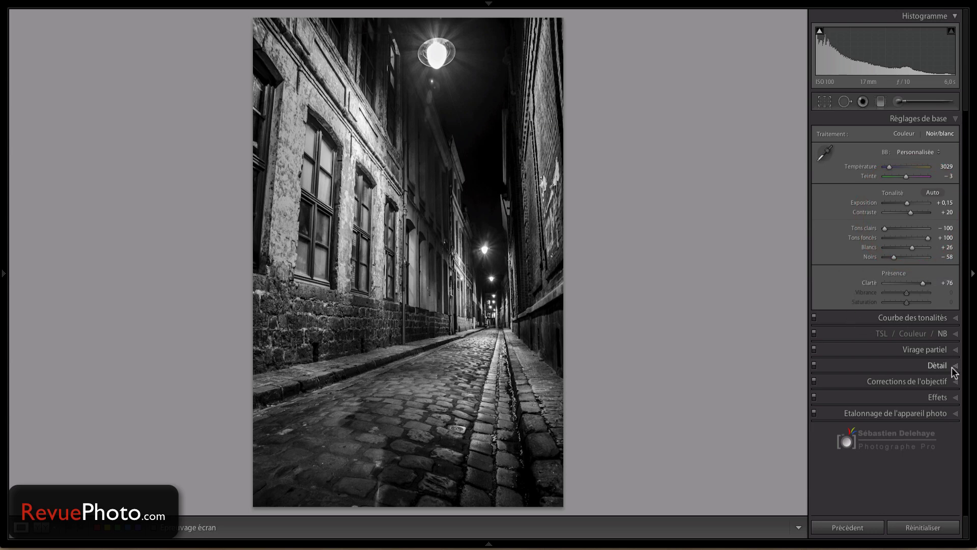
- Correct the street's perspective manually with a vertical transform of −31 and a rotation of −0.4
left_click(955, 385)
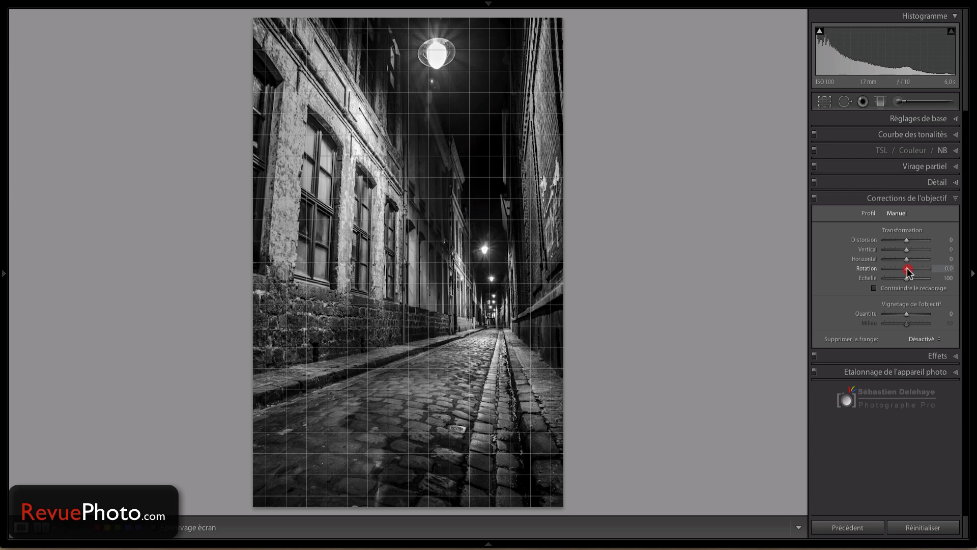
mouse_move(908, 269)
left_mouse_down()
mouse_move(910, 251)
mouse_move(901, 253)
left_mouse_up()
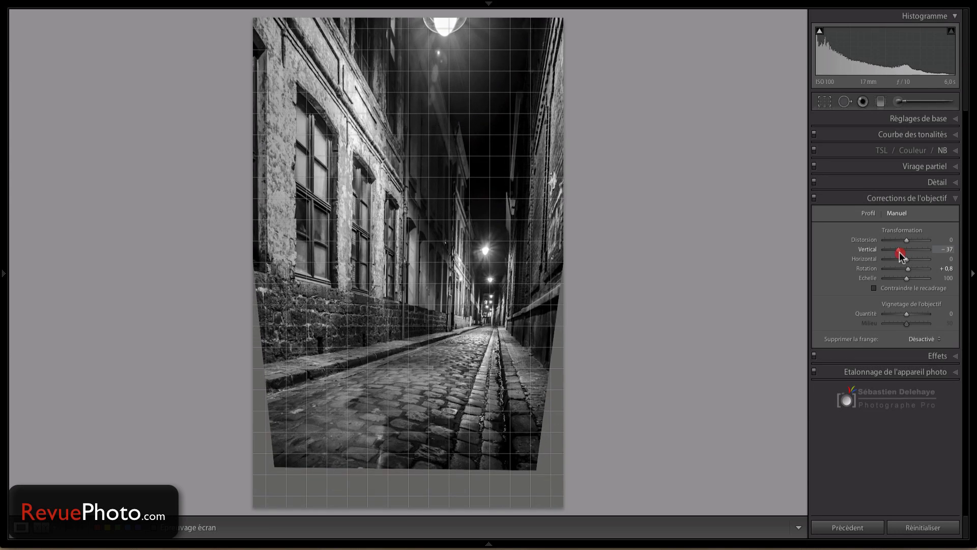
left_click(900, 253)
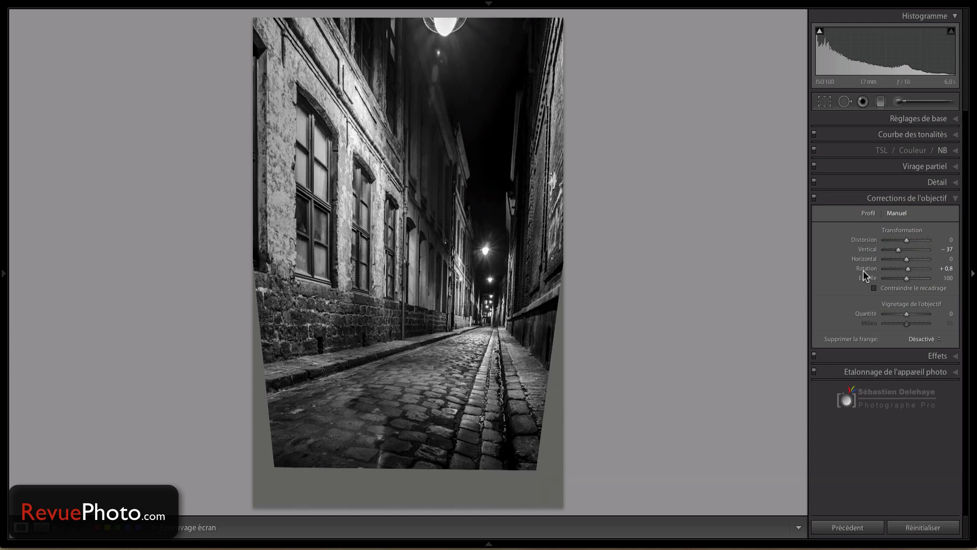
left_click_drag(910, 273, 907, 274)
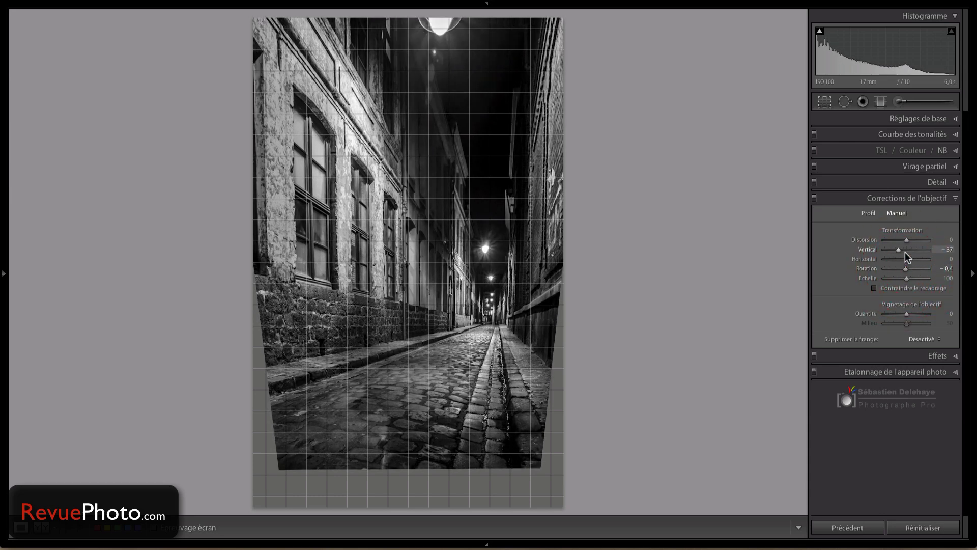
left_click_drag(901, 251, 909, 282)
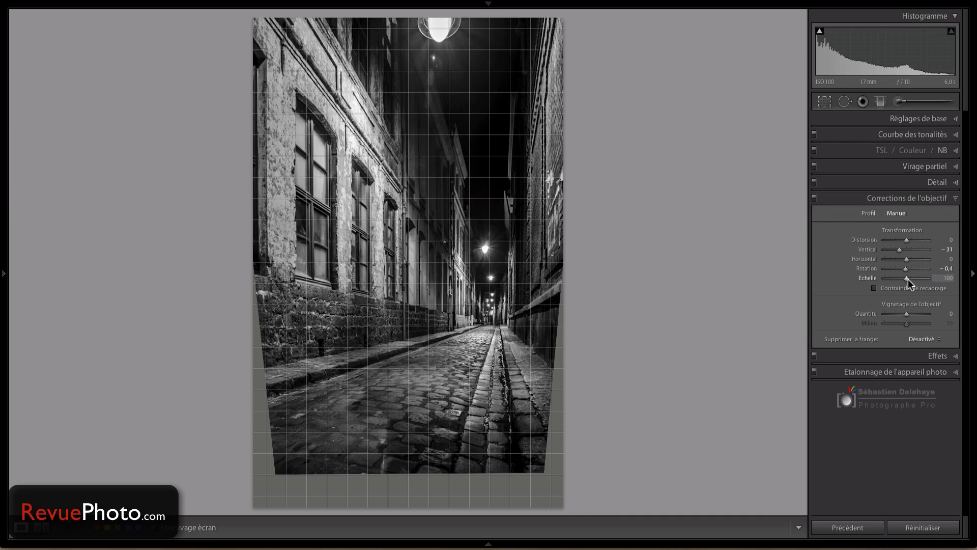
- Constrain the crop to the corrected image and reframe it to leave out the street lamp at the top
left_click(880, 288)
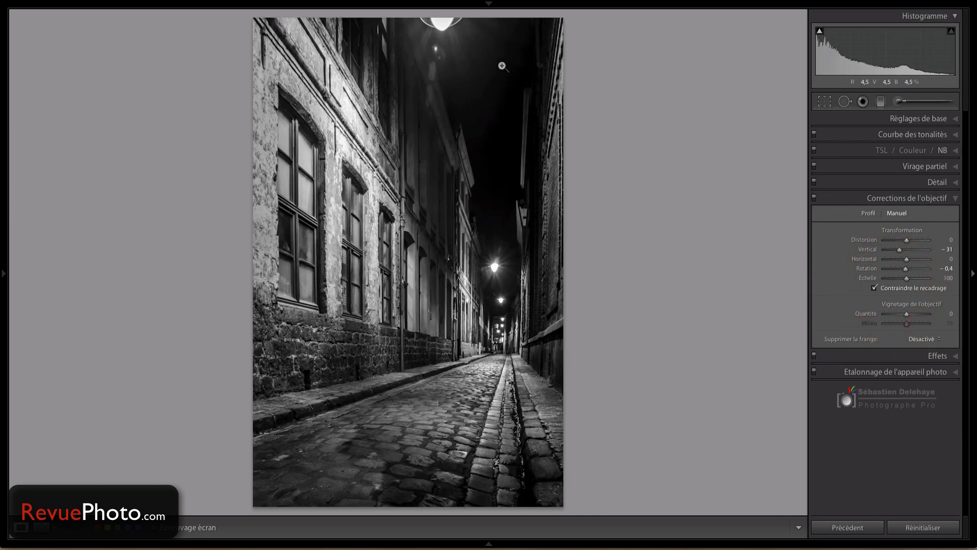
left_click(825, 101)
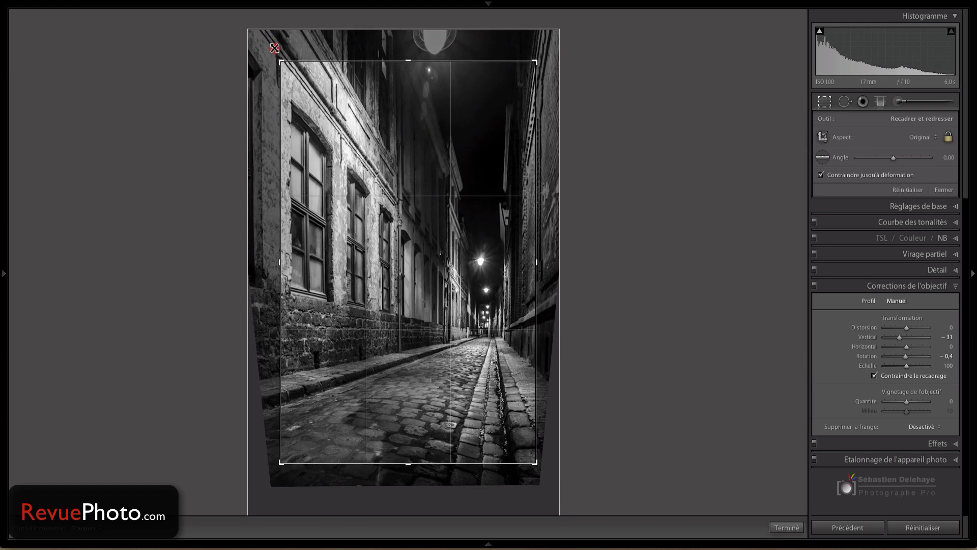
left_click(276, 50)
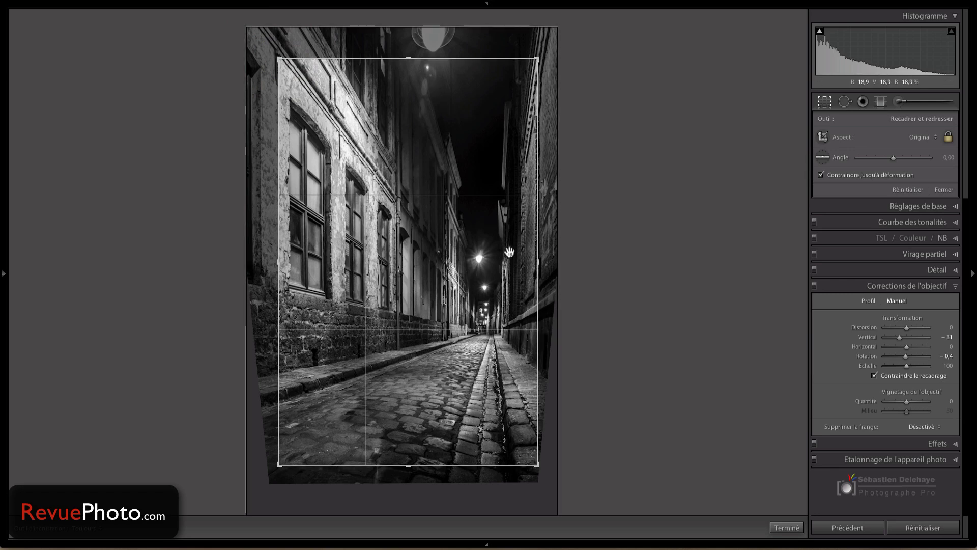
left_click(366, 285)
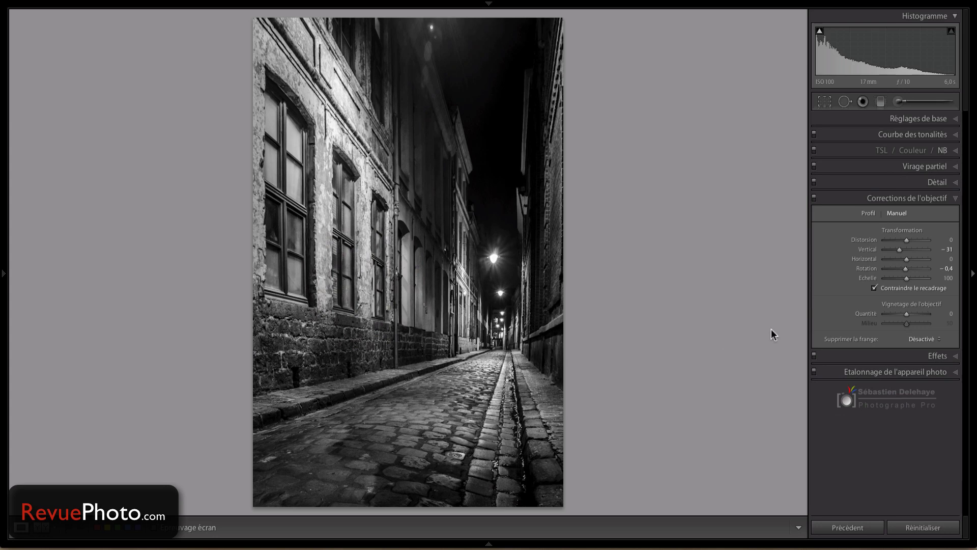
- Refine the perspective correction to a rotation of −1.0 and a vertical transform of −23
mouse_move(907, 262)
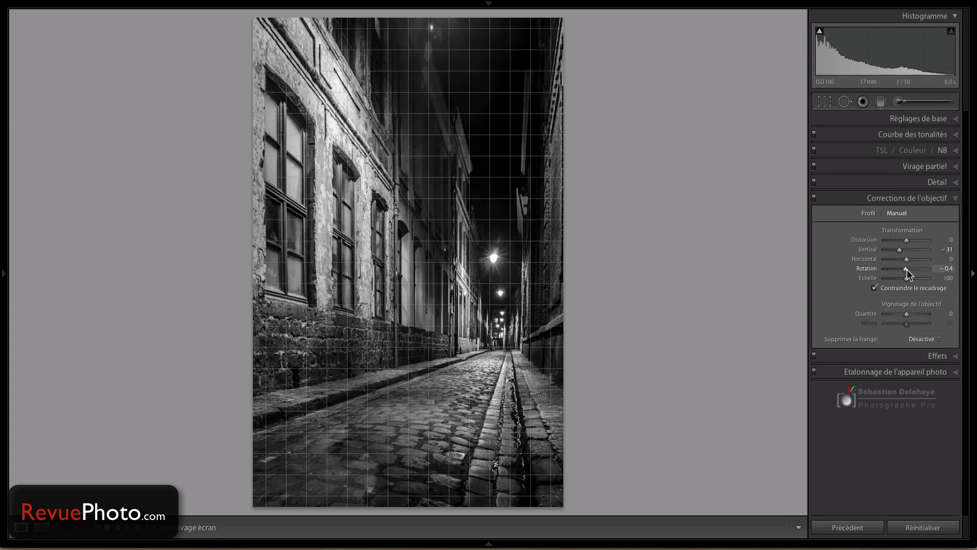
left_click_drag(908, 273, 902, 251)
left_click(900, 250)
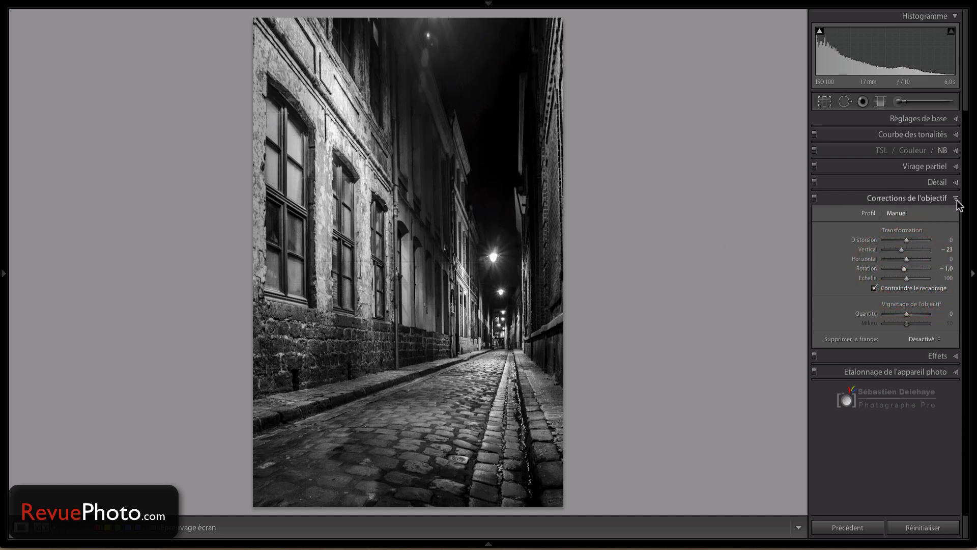
left_click(957, 199)
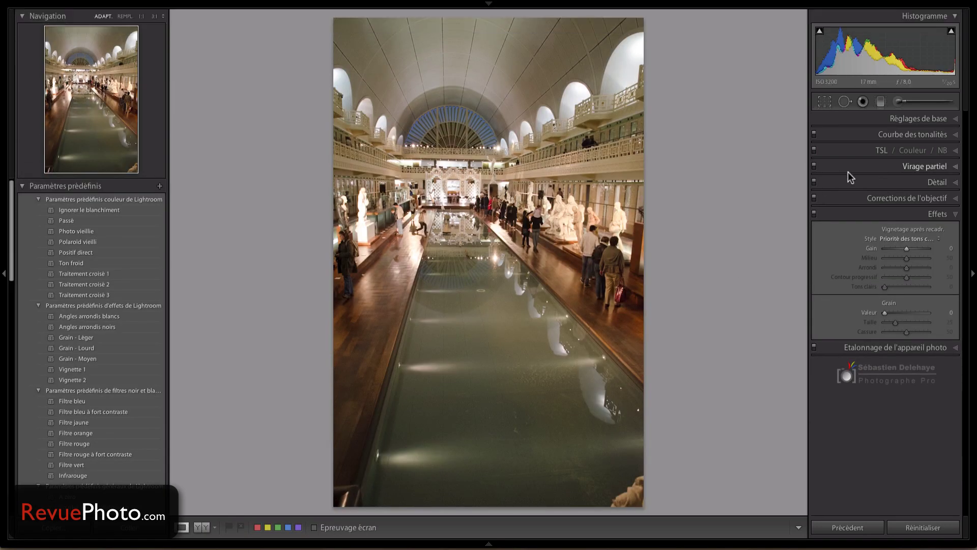
- Hide the navigation and presets area to give the museum pool photo more room
left_click(4, 275)
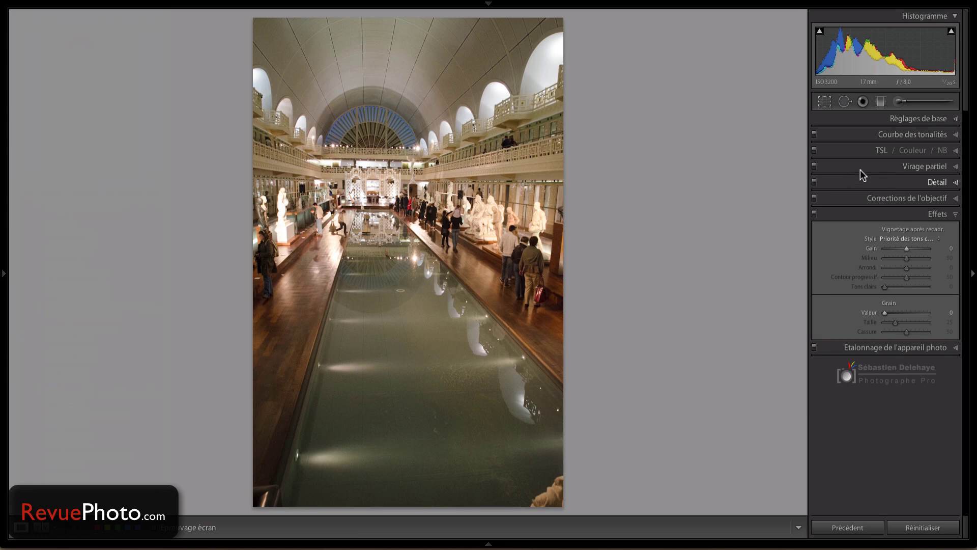
- Set highlights to −100, shadows to +100, whites to +28, blacks to −57 and clarity to +68, and convert the photo to black and white
left_click(954, 120)
left_click_drag(907, 229, 949, 237)
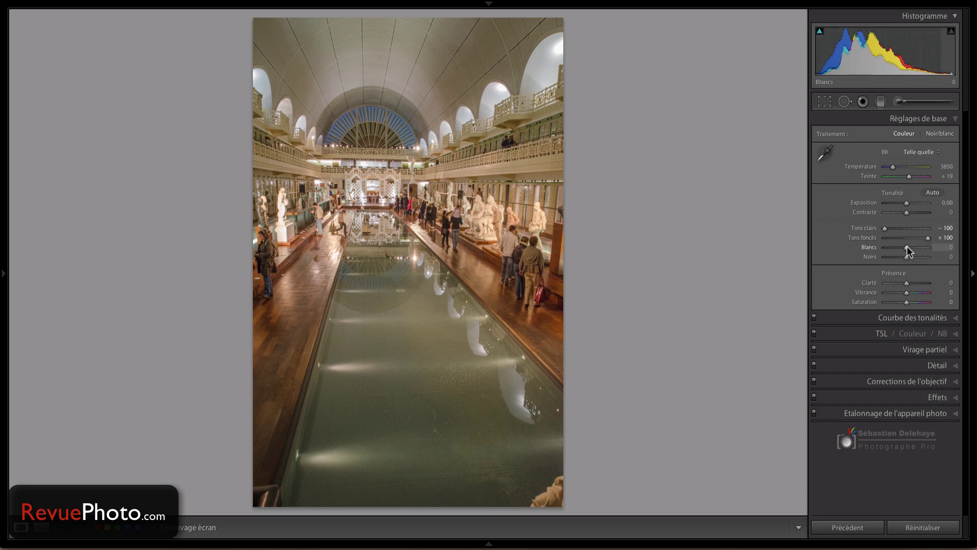
left_click_drag(908, 250, 922, 283)
left_click(936, 136)
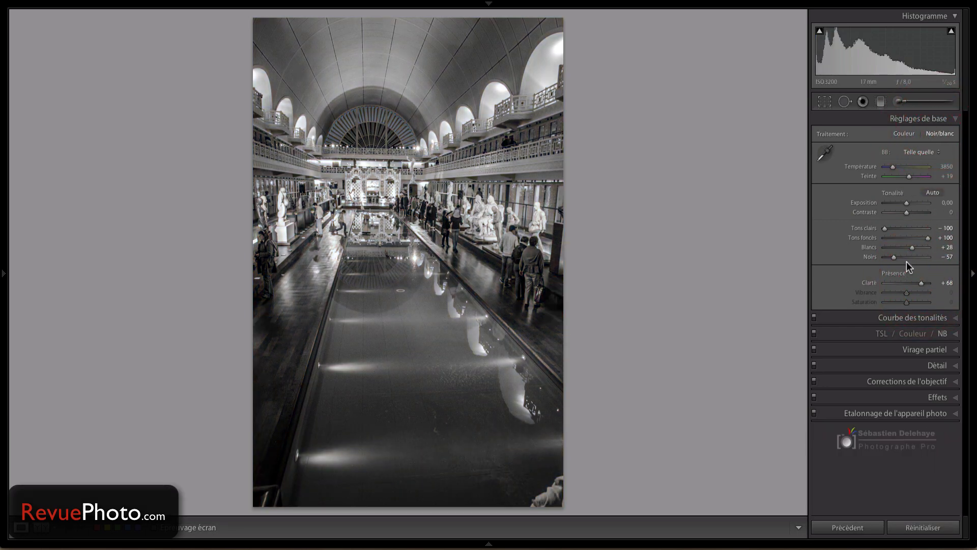
- Raise the clarity to +71 and darken the corners with a post-crop vignette amount of −15
left_click_drag(926, 285, 922, 283)
left_click(956, 397)
left_click_drag(907, 249, 903, 250)
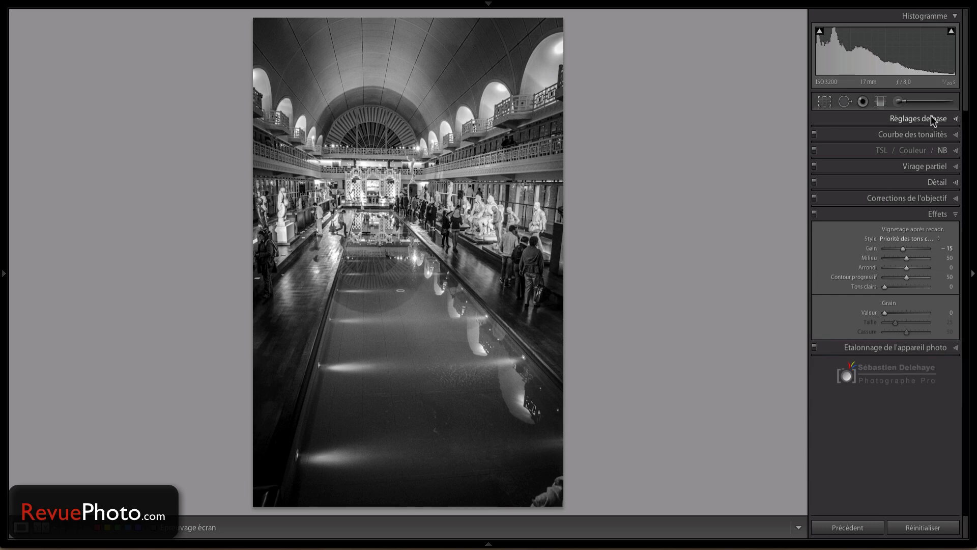
- Straighten the photo by −1.50 along the balcony at the far end of the pool and apply the crop
left_click(825, 102)
left_click(823, 157)
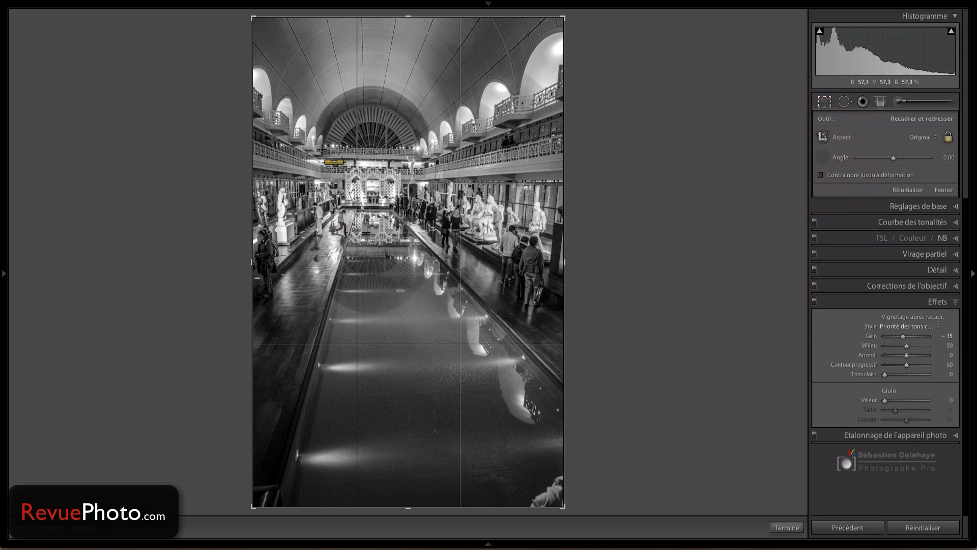
left_click_drag(323, 146, 504, 151)
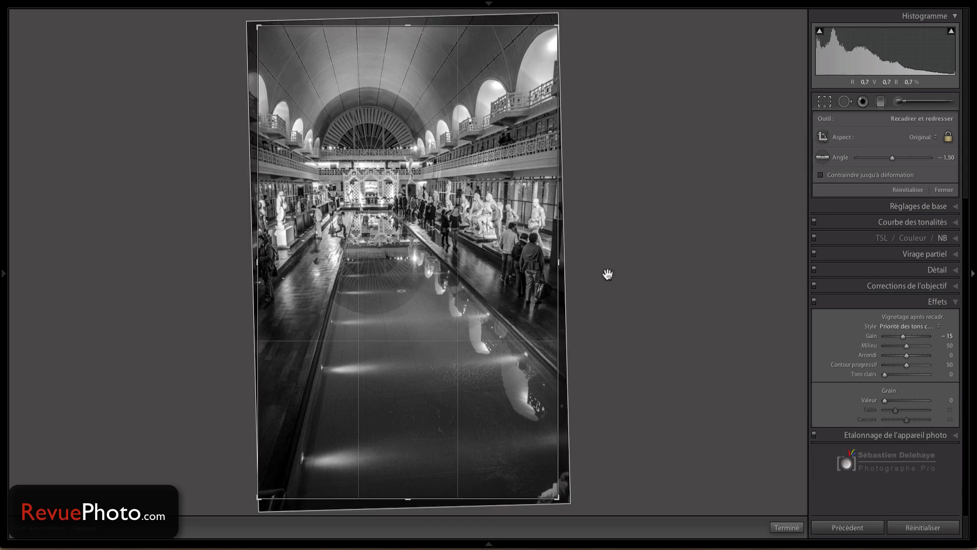
double_click(425, 192)
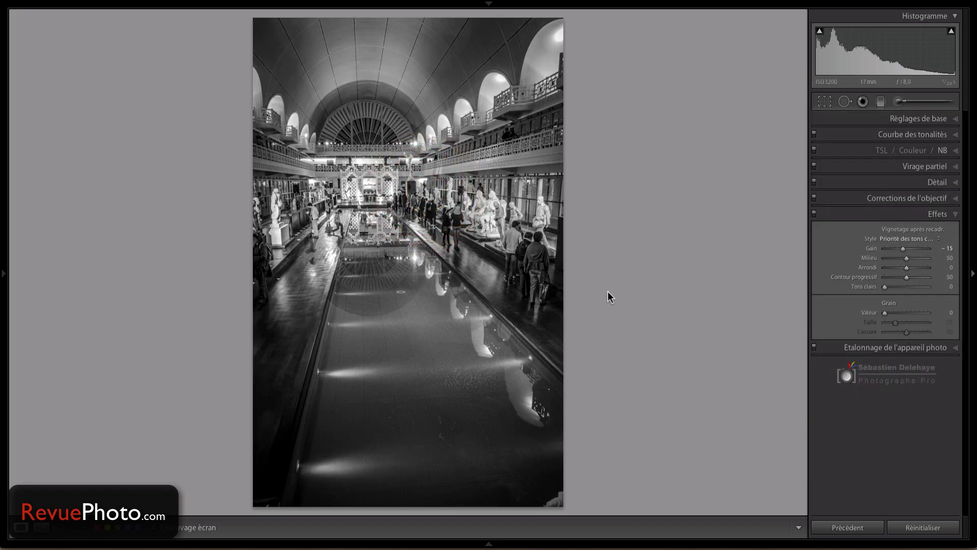
- Brighten the light reflections on the pool water with an adjustment brush of size 14 and an exposure of 0.84
left_click(899, 102)
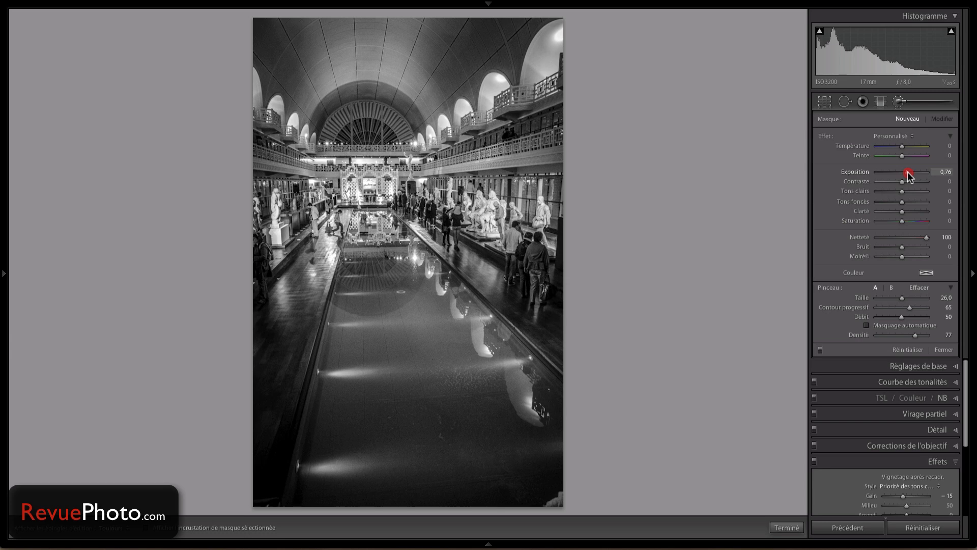
left_click_drag(908, 173, 907, 173)
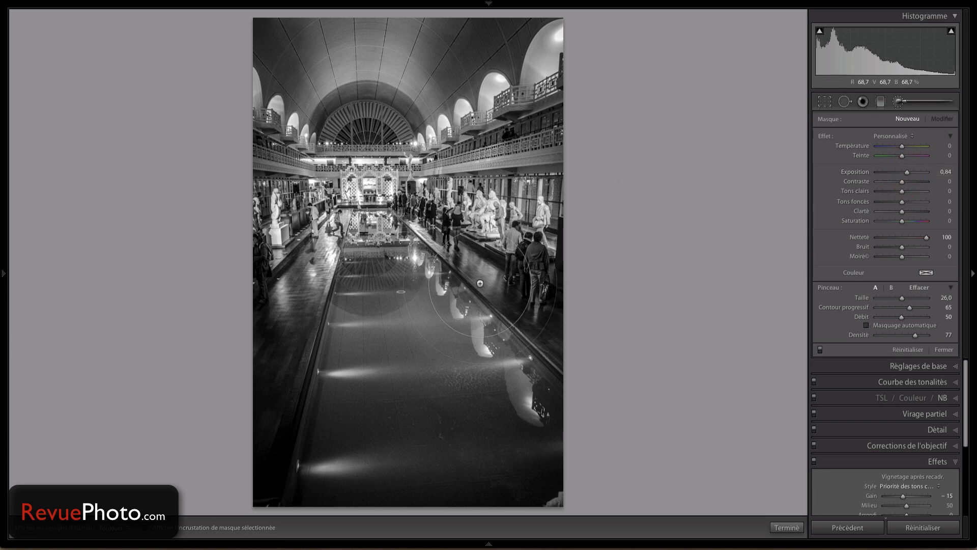
scroll(326, 392, "down", 5)
mouse_move(324, 374)
left_mouse_down()
mouse_move(386, 373)
mouse_move(391, 404)
left_mouse_up()
scroll(308, 472, "up", 1)
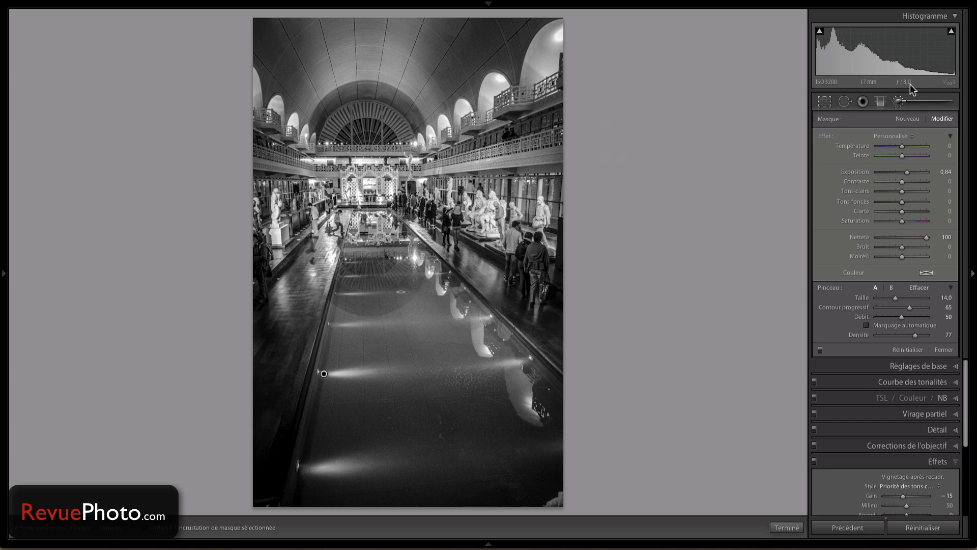
- Darken the bright facade at the far end of the pool with a new brush mask, setting its exposure to −1.93
left_click(908, 118)
left_click(908, 172)
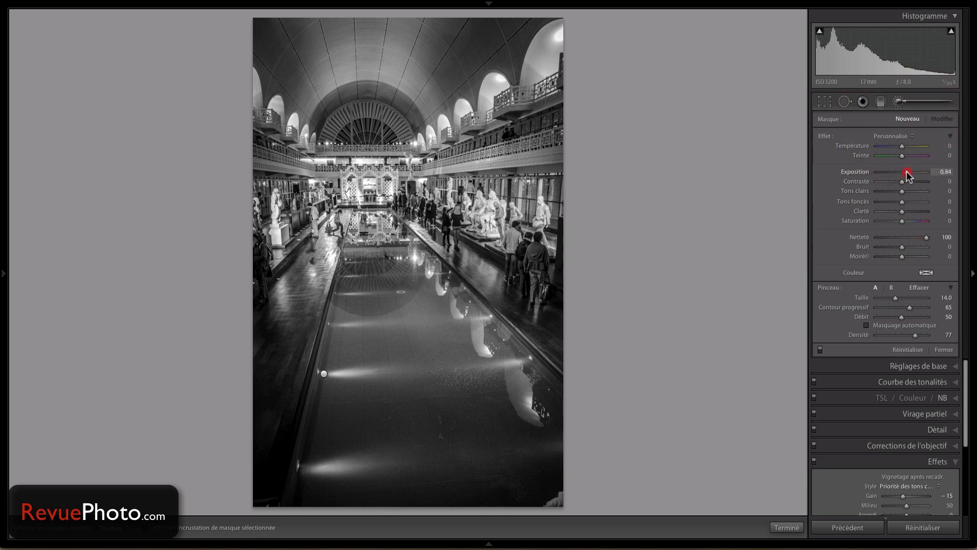
left_click_drag(897, 175, 894, 175)
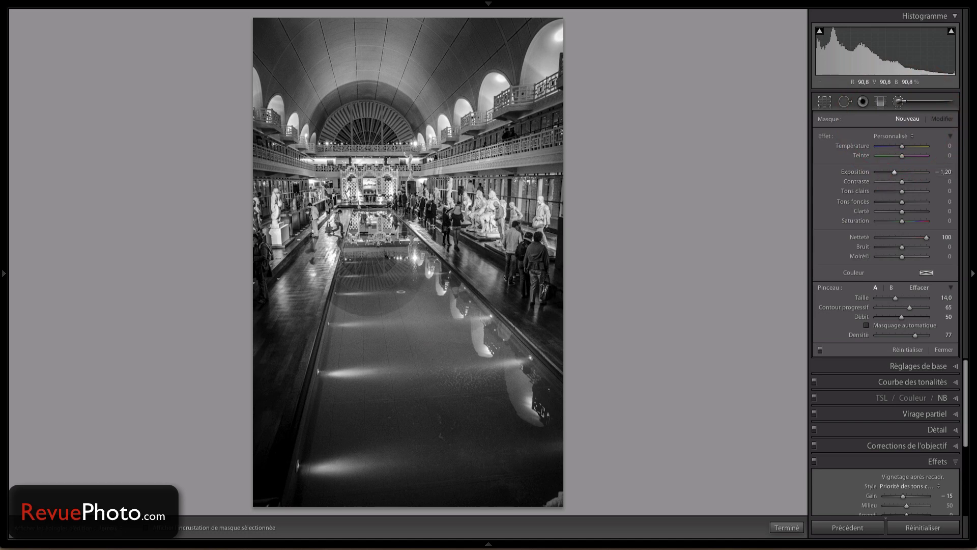
left_click_drag(407, 203, 414, 189)
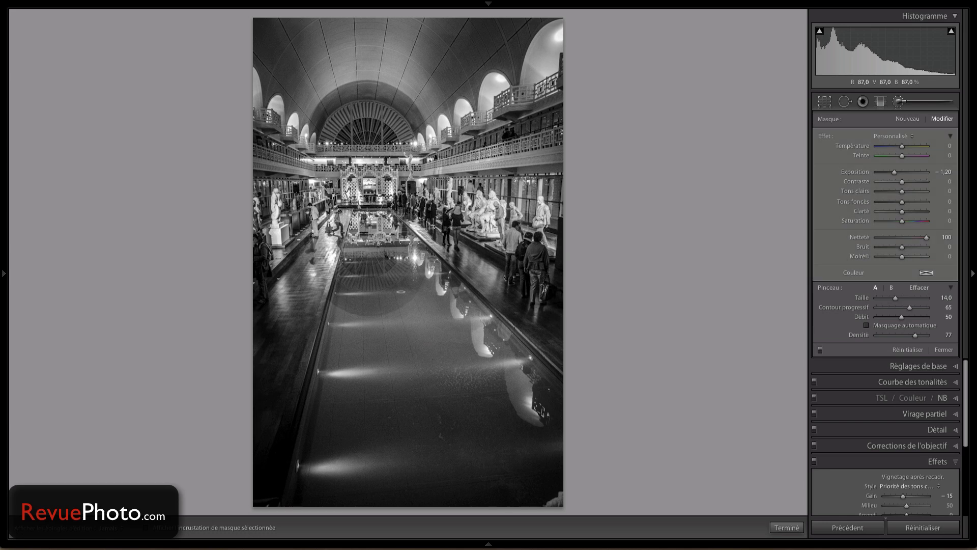
key("h")
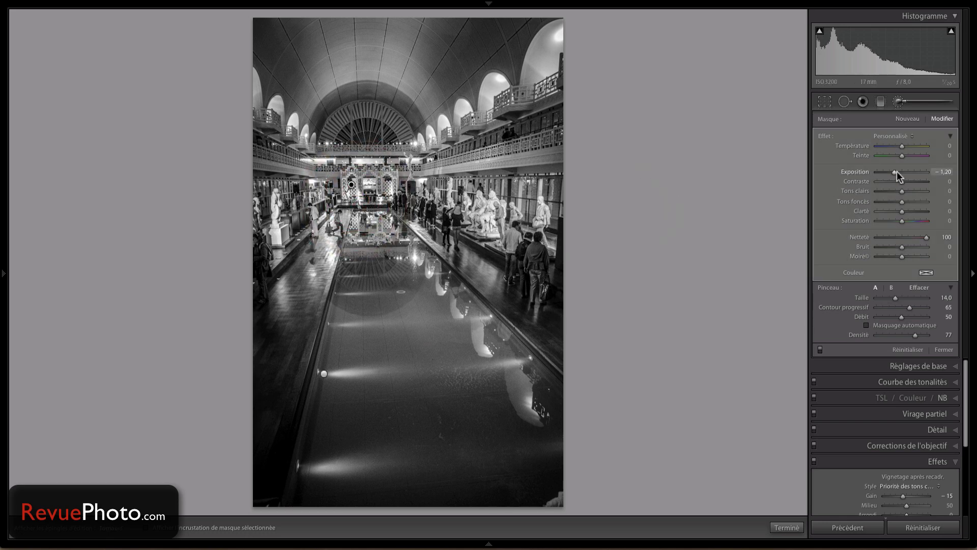
left_click_drag(894, 172, 890, 178)
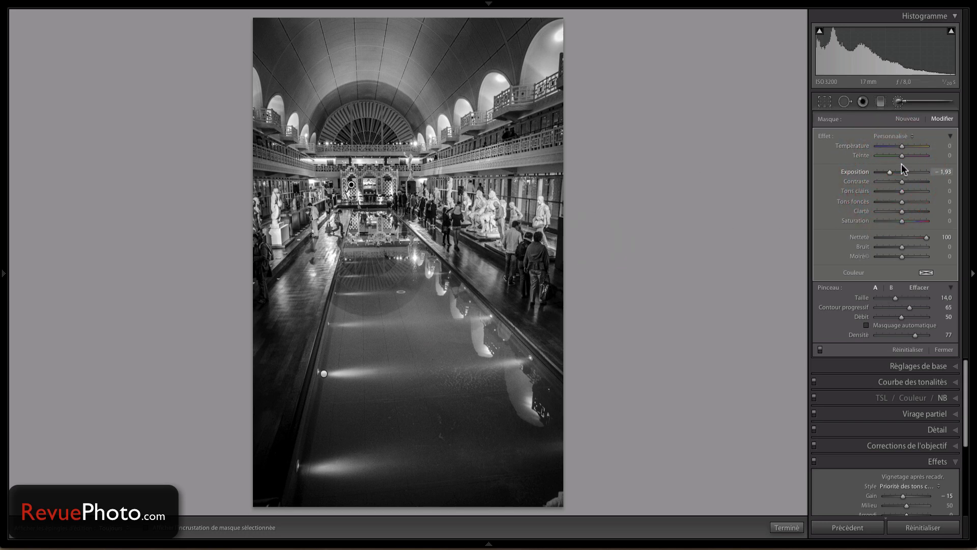
- Darken the facade's reflection in the water with another brush mask, setting its exposure to −1.08
left_click(906, 120)
left_click_drag(893, 172, 891, 173)
key("h")
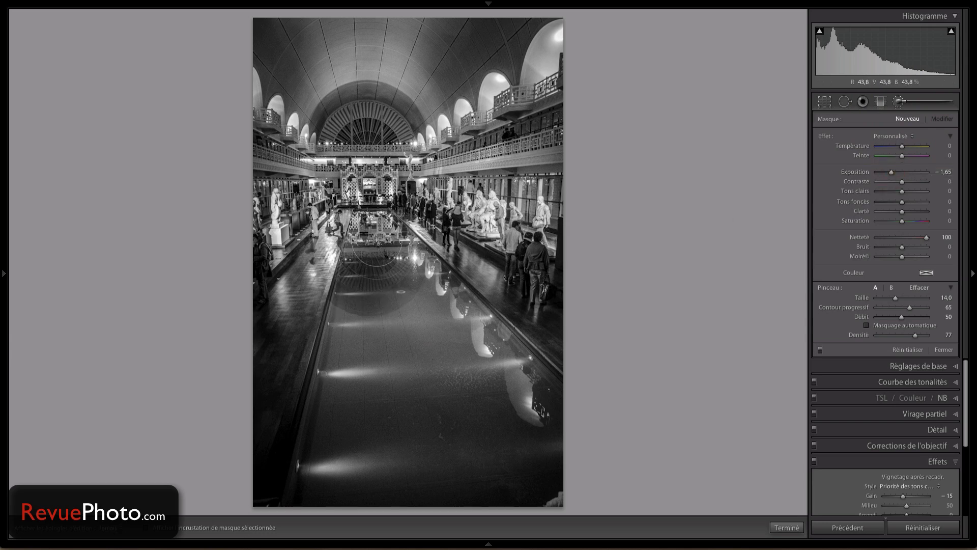
left_click(364, 226)
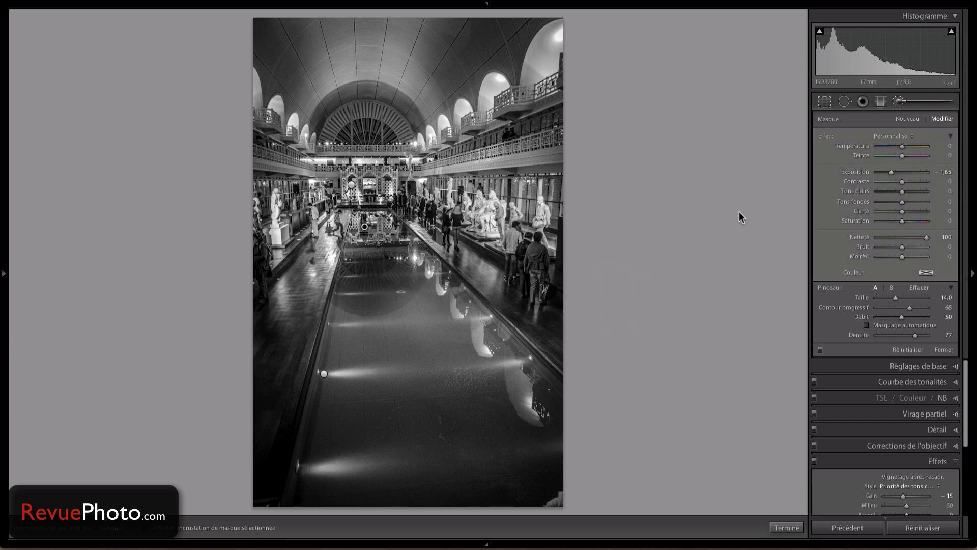
key("h")
key("h")
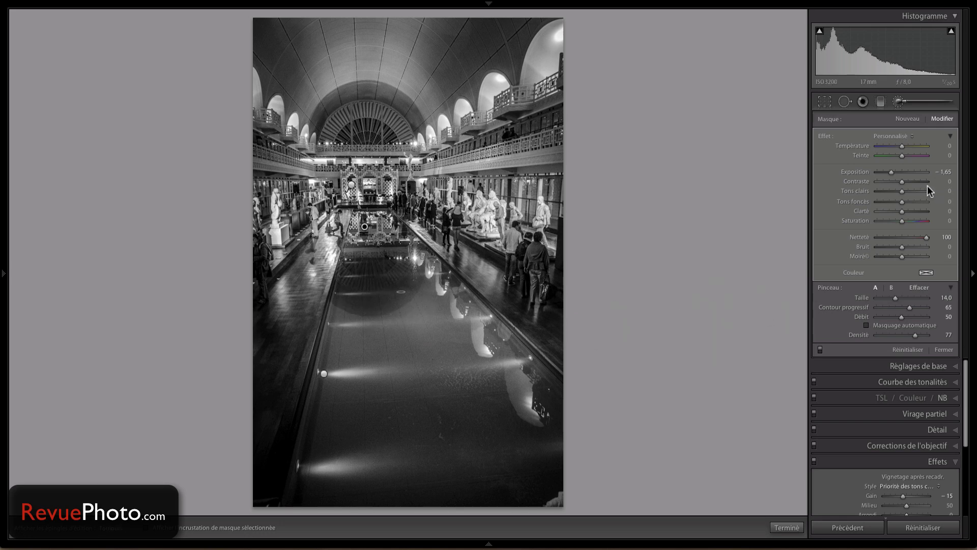
left_click(893, 173)
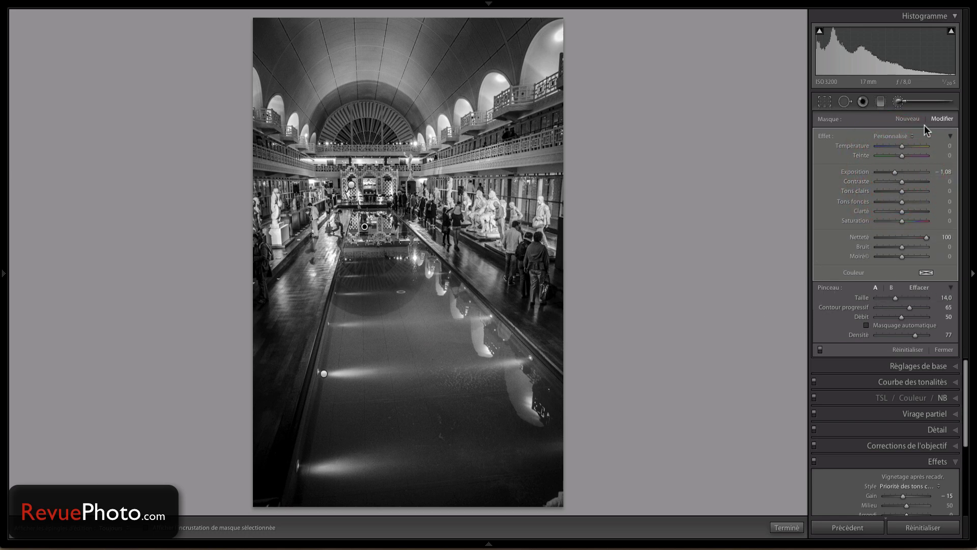
- Finish the local brush corrections and set the photo's overall contrast to +20
left_click(898, 101)
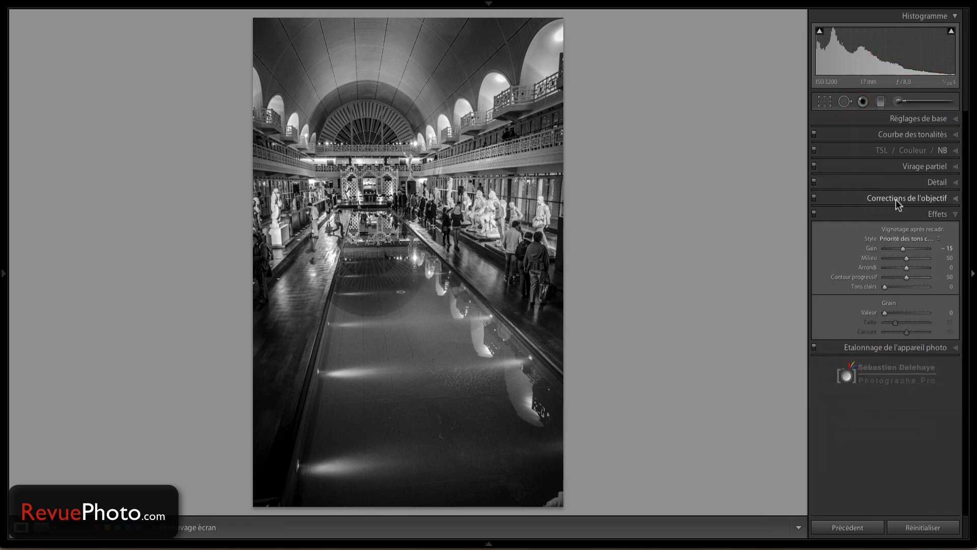
left_click(950, 120)
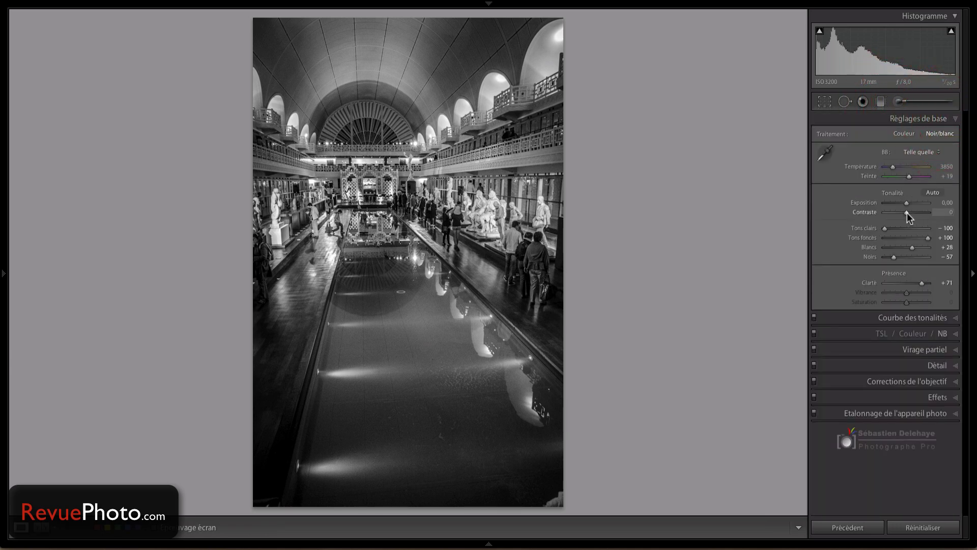
left_click_drag(908, 212, 912, 214)
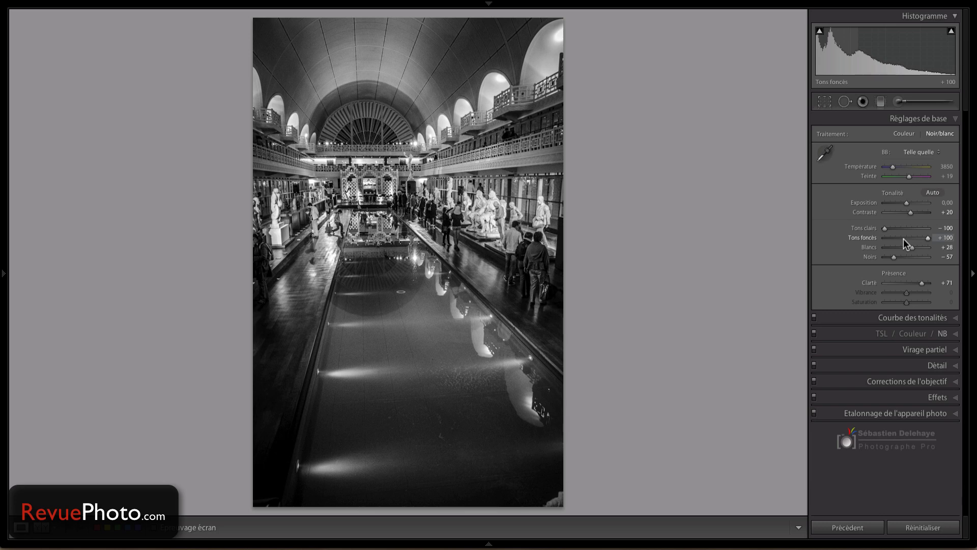
mouse_move(689, 5)
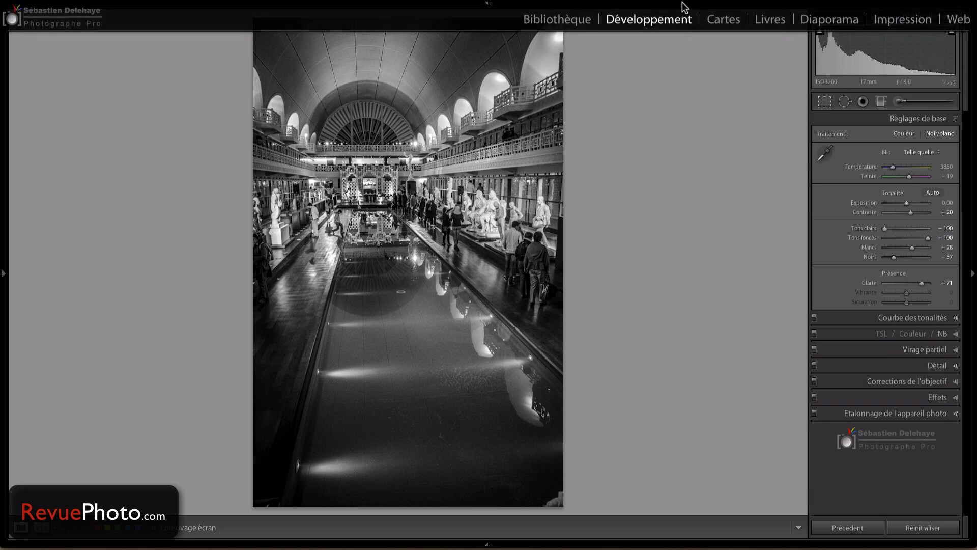